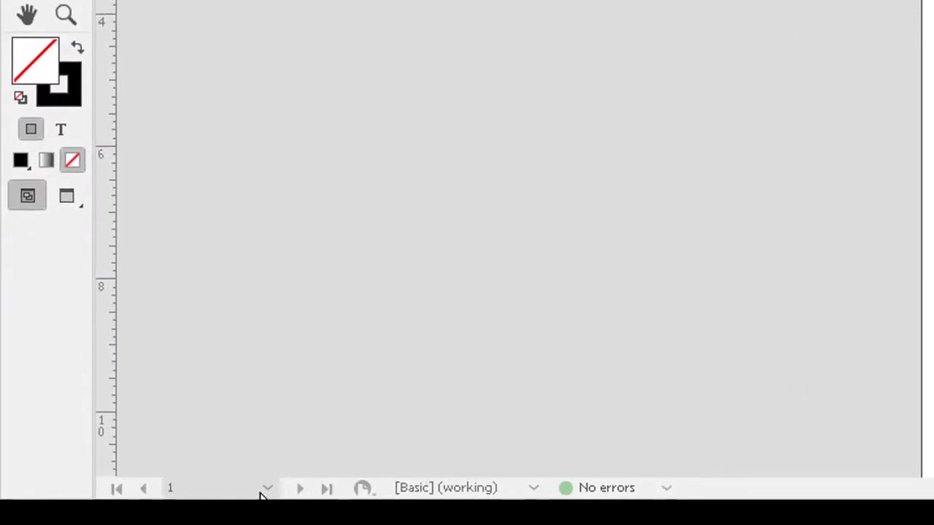
- Draw an empty 7.5 × 9.86 in text frame filling page 1's margins, left deselected
left_click(268, 489)
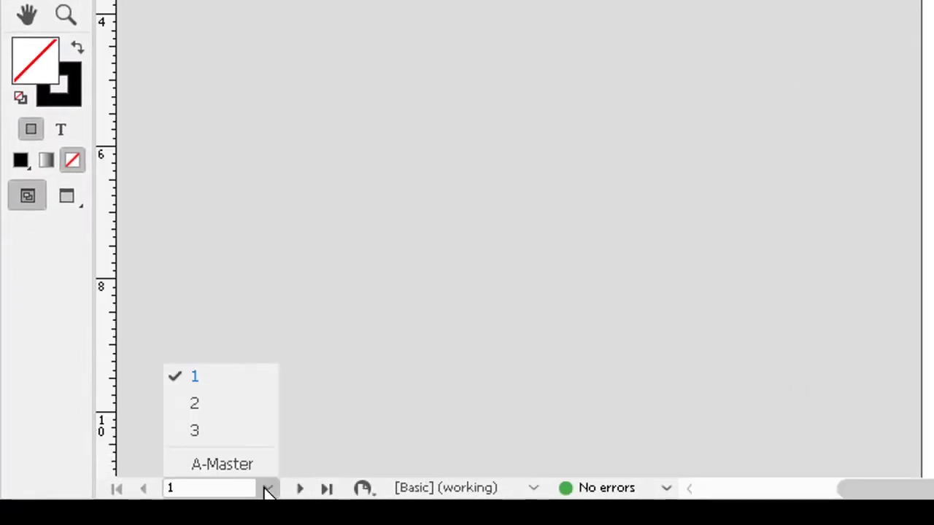
left_click(401, 307)
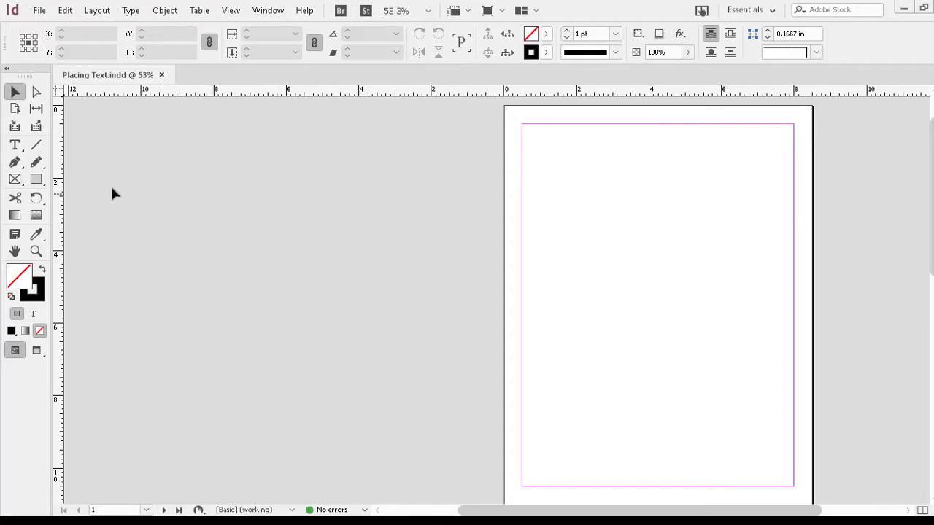
left_click(15, 146)
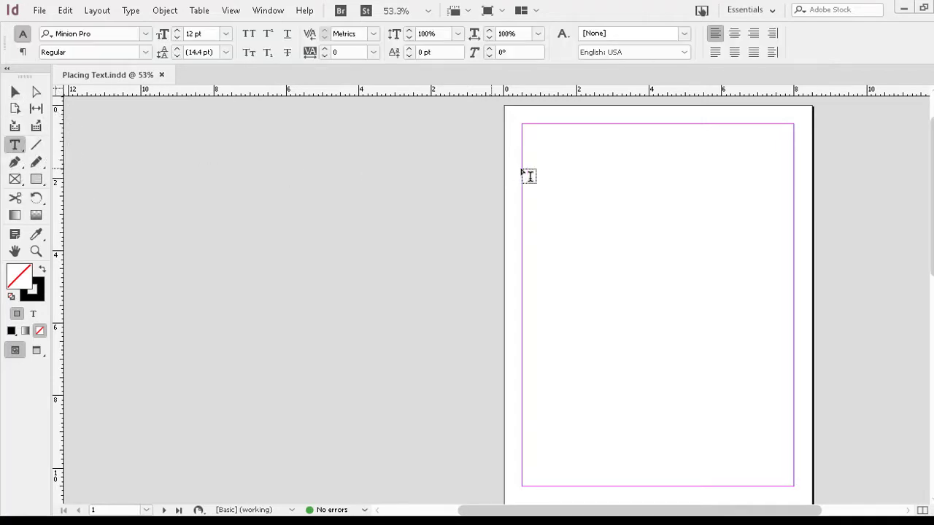
left_click_drag(523, 125, 792, 480)
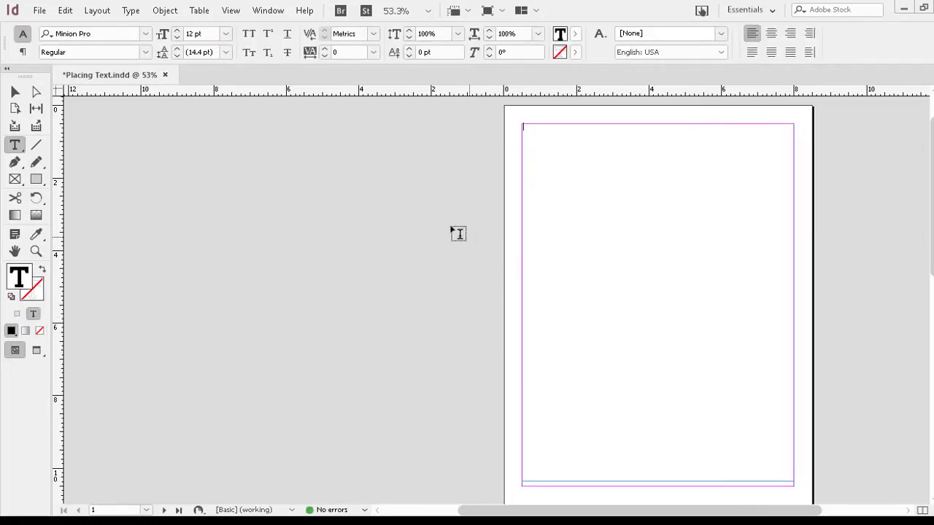
left_click(15, 92)
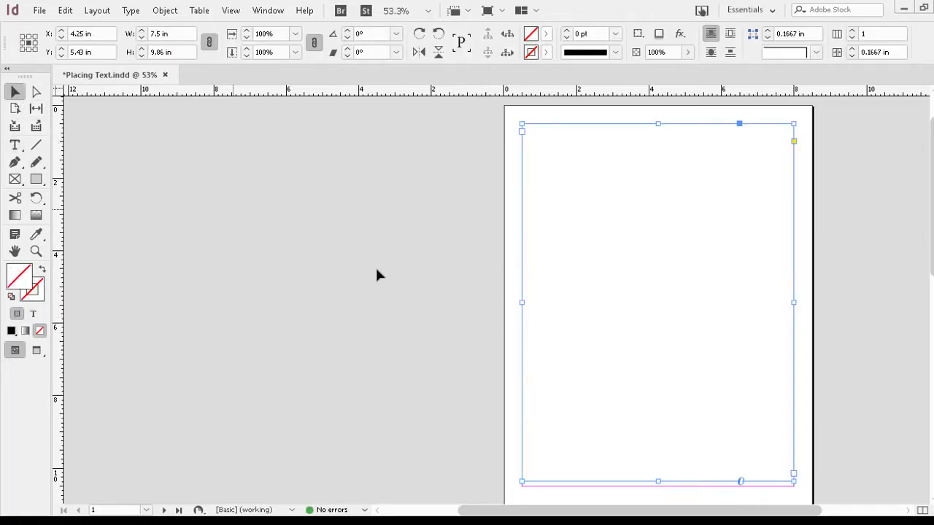
left_click(467, 268)
left_click(582, 250)
left_click(448, 240)
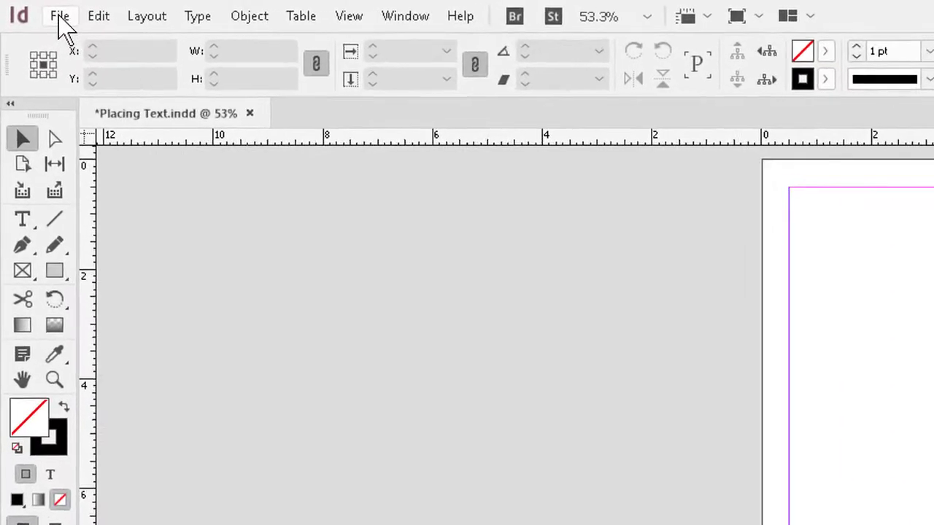
- Load the Latin Filler Text file from the Desktop via File > Place
left_click(59, 17)
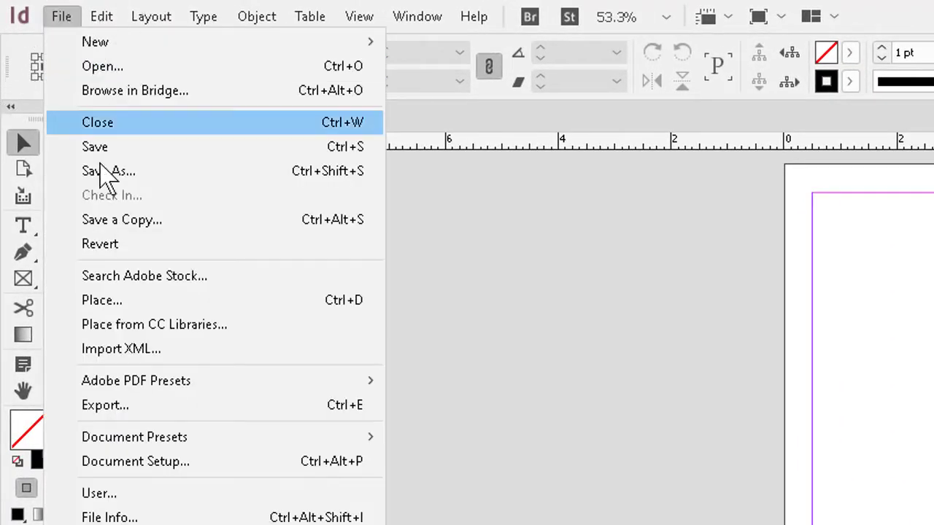
left_click(136, 300)
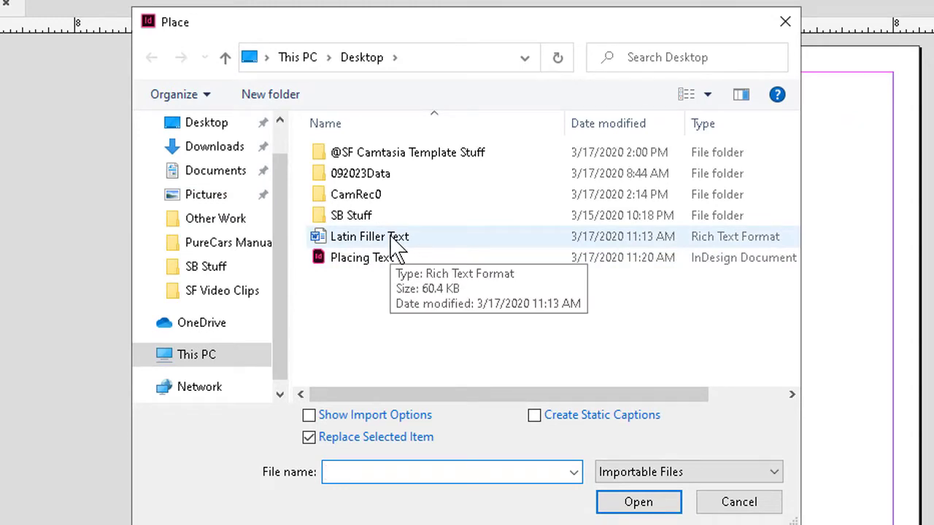
left_click(398, 248)
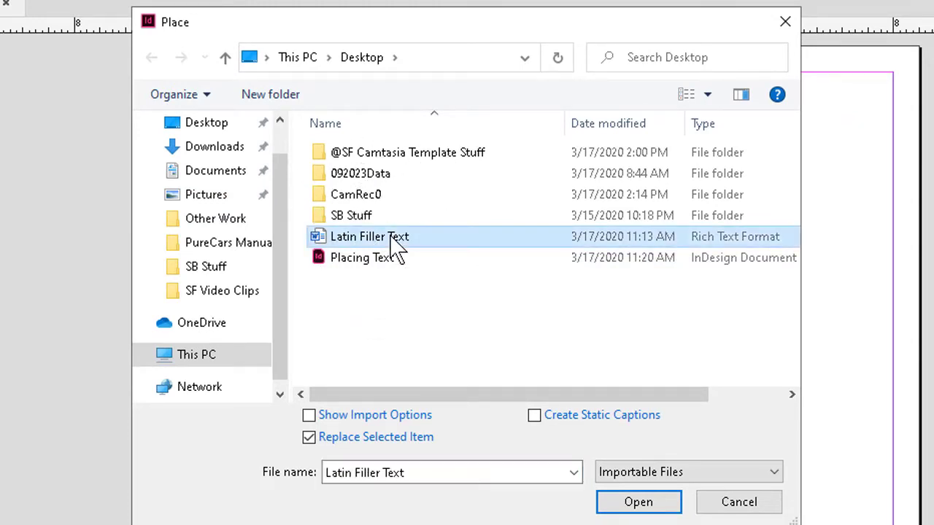
double_click(393, 240)
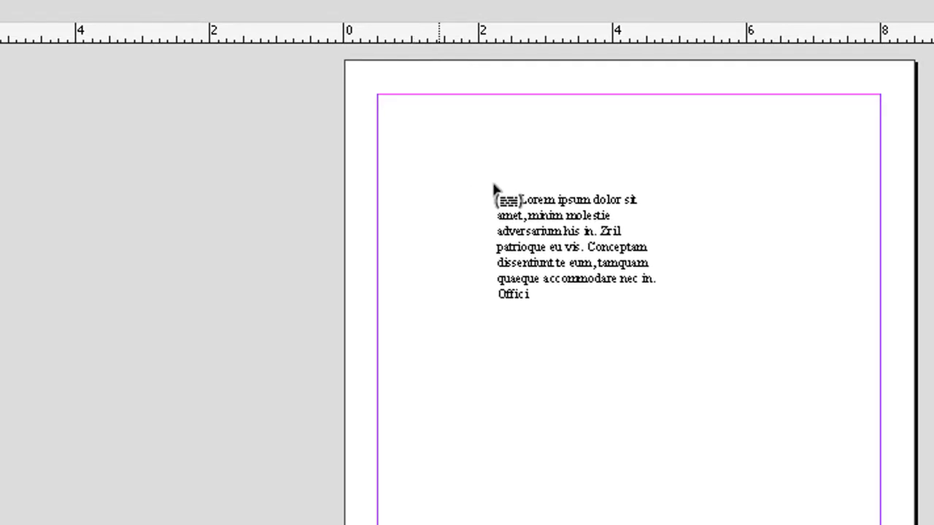
- Place the lorem ipsum text into page 1's margin frame, leaving overflow text
left_click(383, 105)
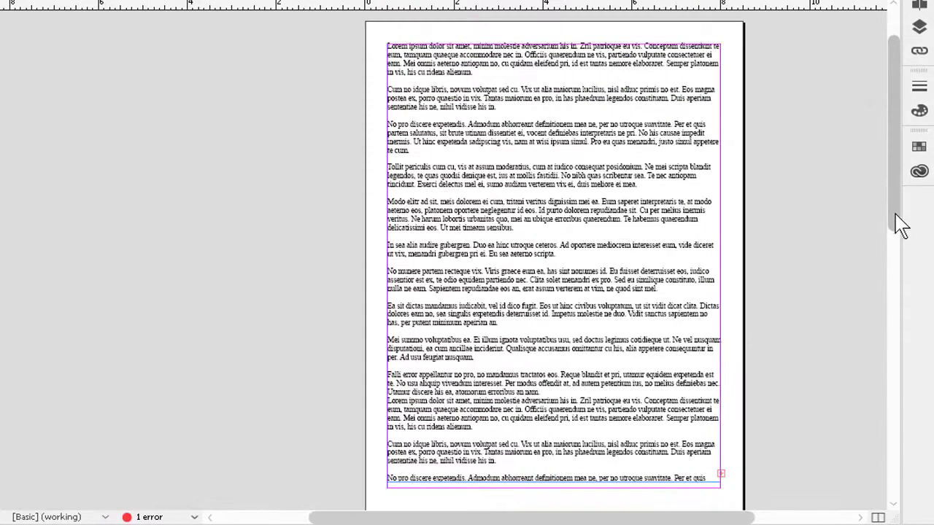
scroll(903, 233, "down", 5)
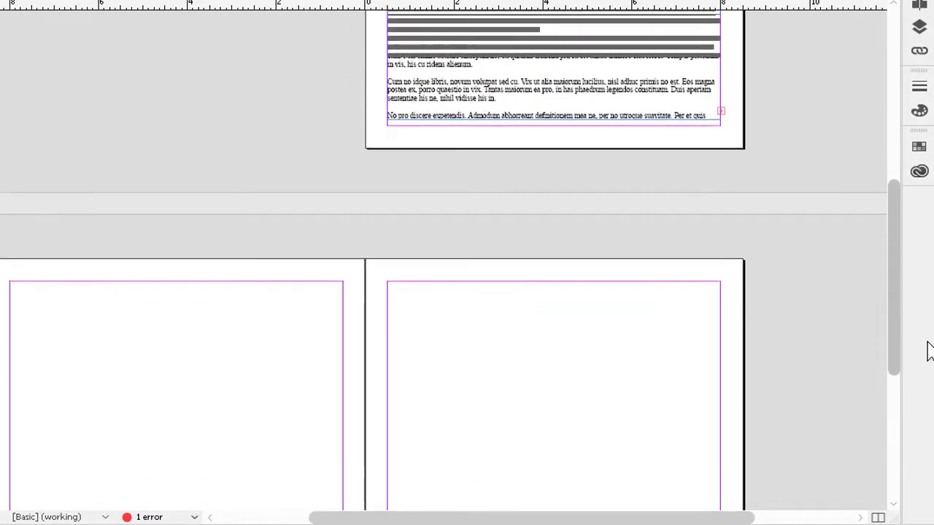
scroll(925, 314, "up", 5)
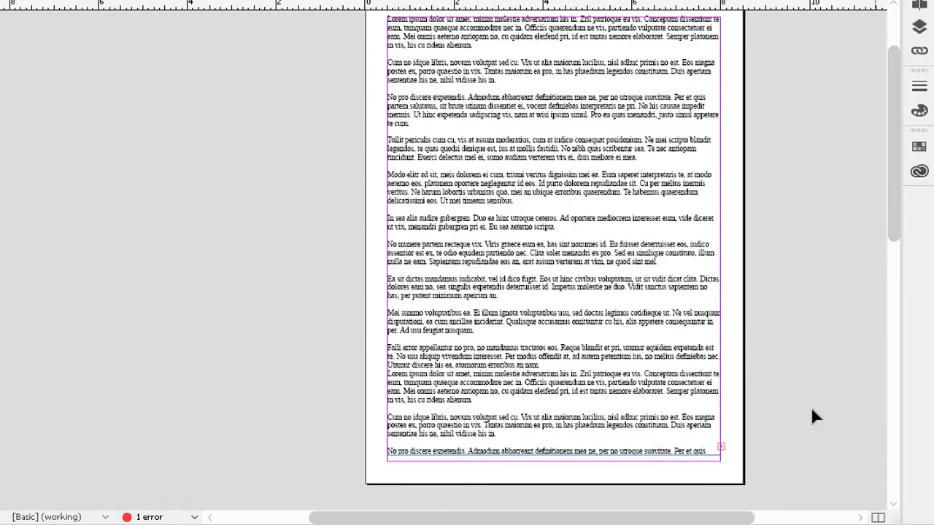
- Thread page 1's overflow text into margin-filling frames on pages 2 and 3
left_click(723, 446)
left_click(721, 446)
left_click(804, 299)
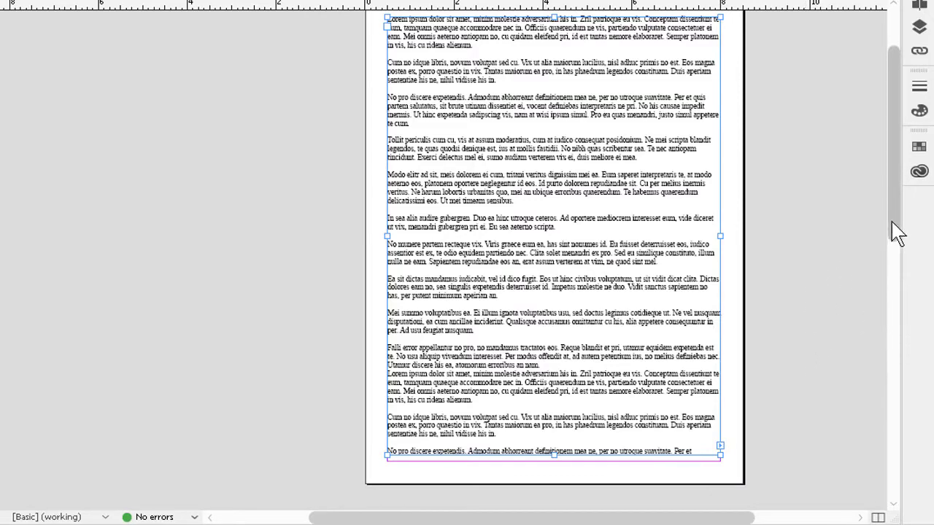
left_click_drag(899, 229, 12, 44)
left_click(12, 44)
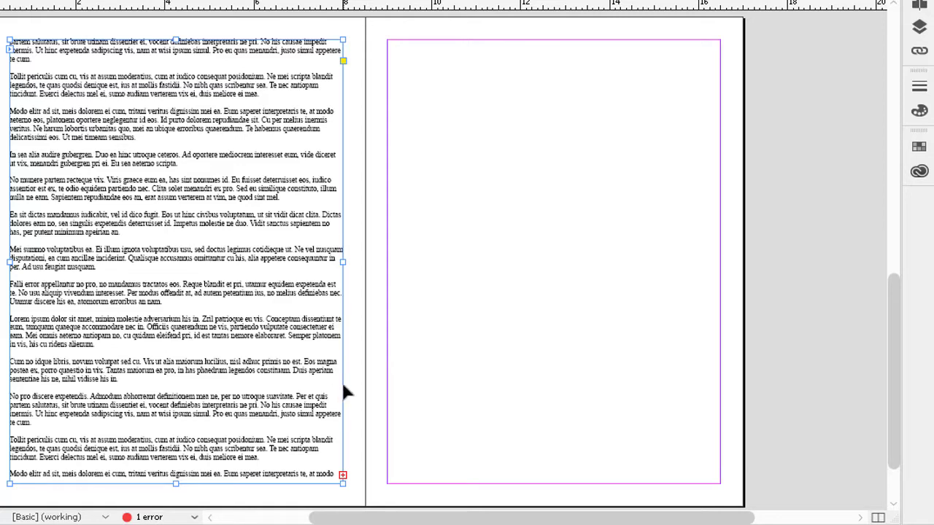
left_click(343, 476)
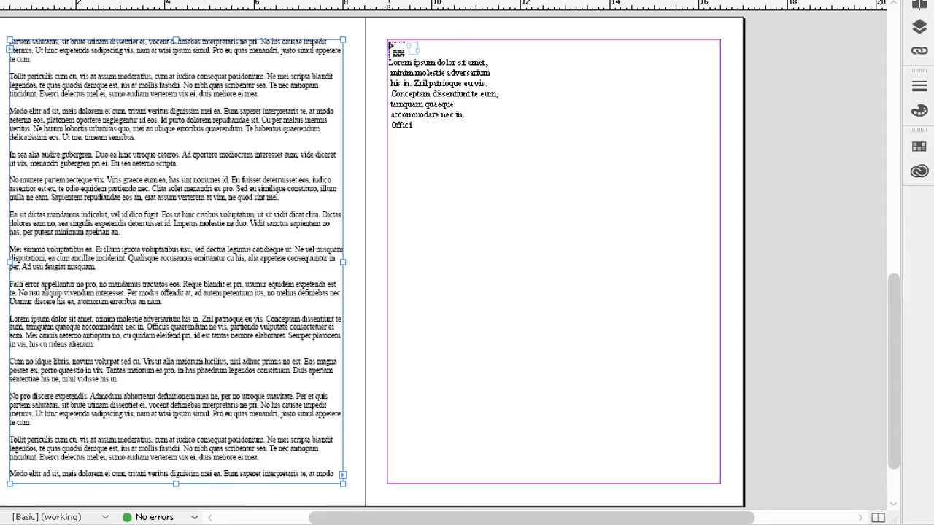
left_click(390, 43)
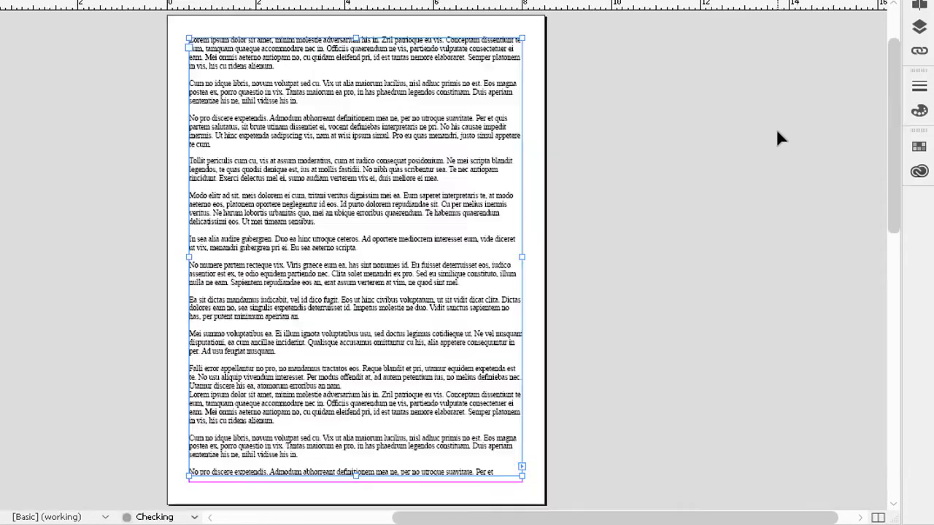
- Undo the filler text placements until page 1 is empty again
key("ctrl+z")
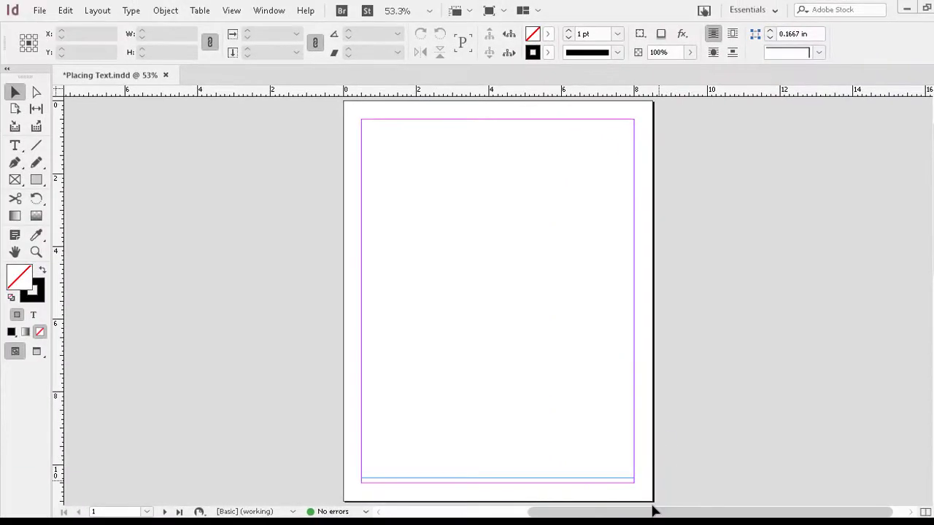
left_click_drag(653, 513, 558, 516)
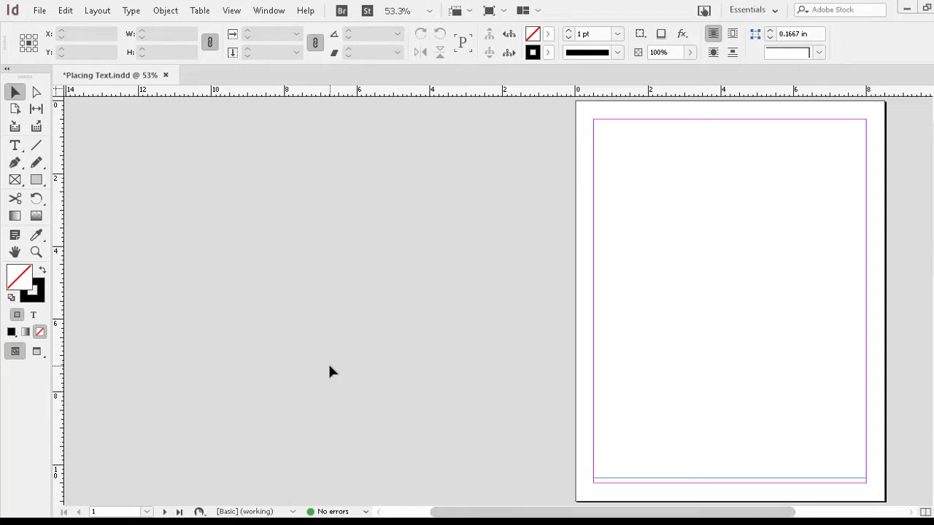
- Reload Latin Filler Text through File > Place so its lorem ipsum is ready to drop
left_click(40, 11)
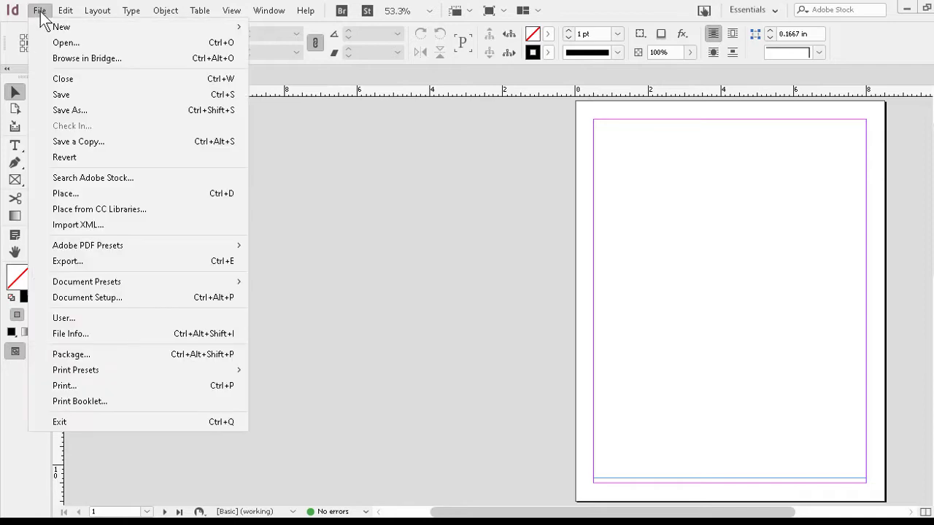
left_click(85, 194)
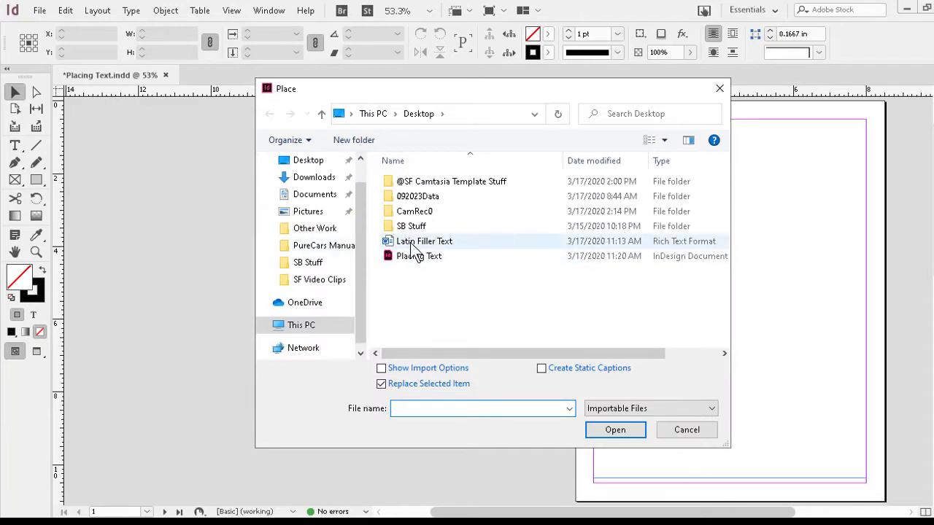
double_click(411, 243)
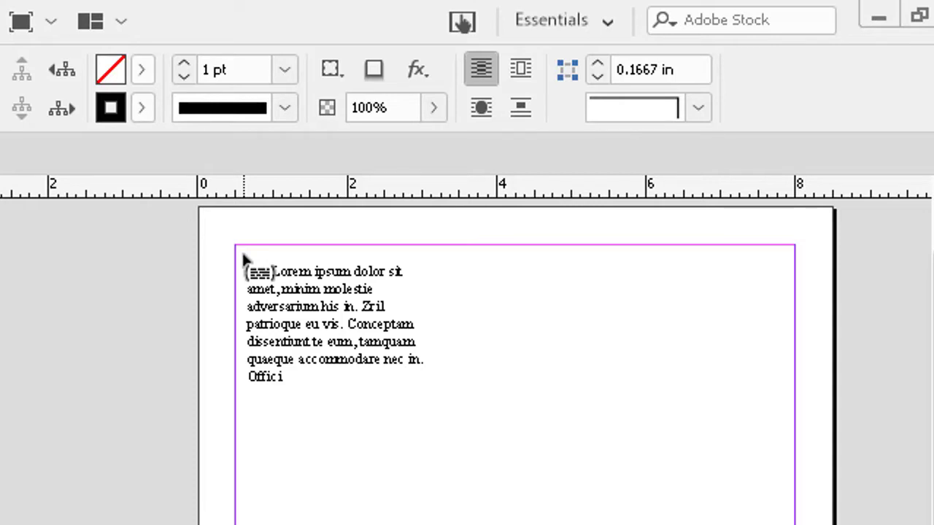
- Place the filler text on page 2, then flow its overset text onto page 3
mouse_move(245, 259)
left_mouse_down()
mouse_move(252, 254)
mouse_move(243, 251)
left_mouse_up()
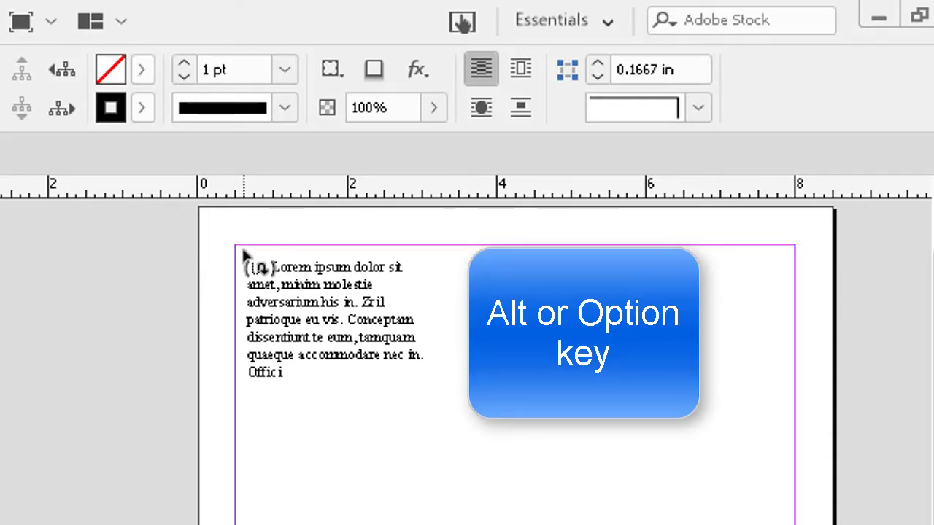
left_click_drag(243, 254, 241, 249)
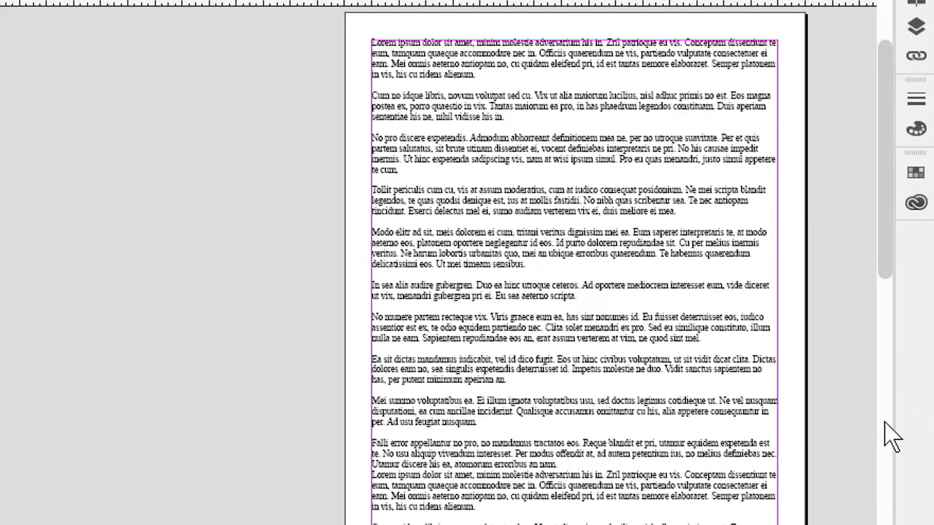
left_click_drag(888, 277, 918, 452)
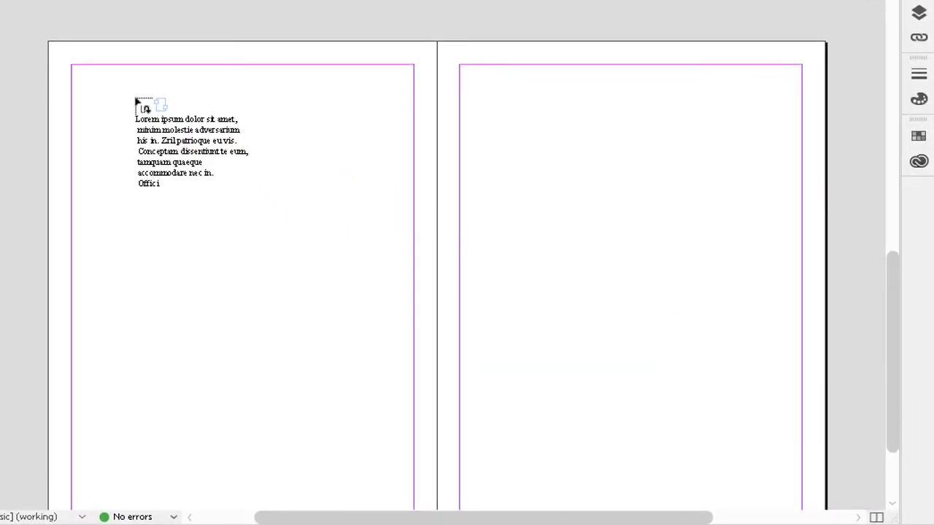
left_click(76, 71)
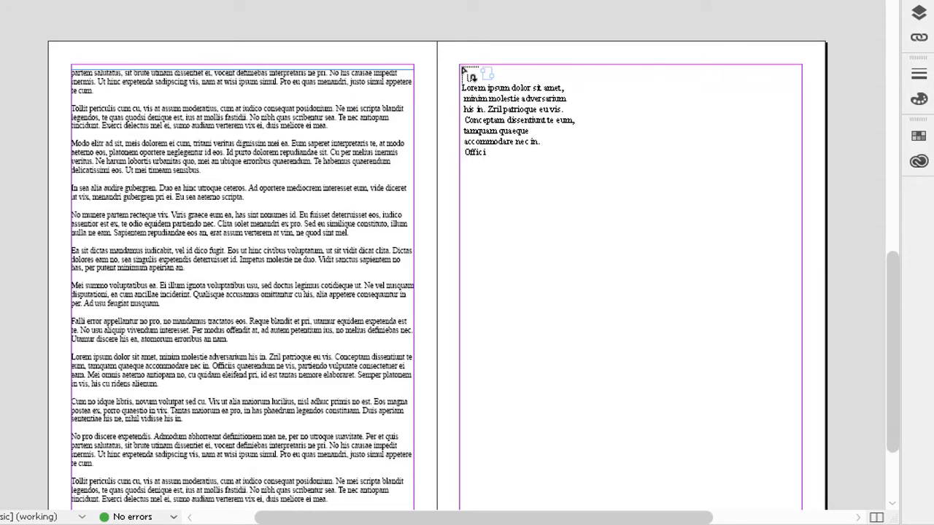
left_click(462, 68)
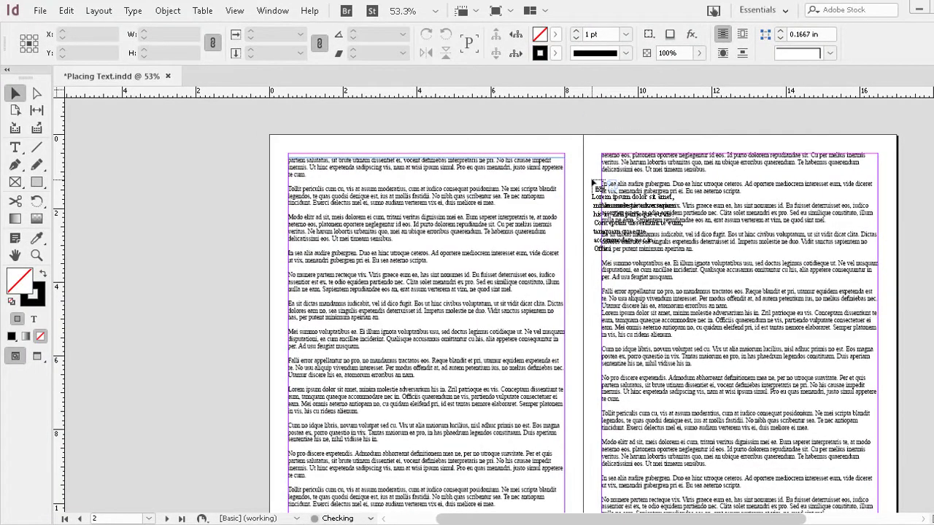
- Undo both filler text placements and discard the loaded text cursor
key("ctrl+z")
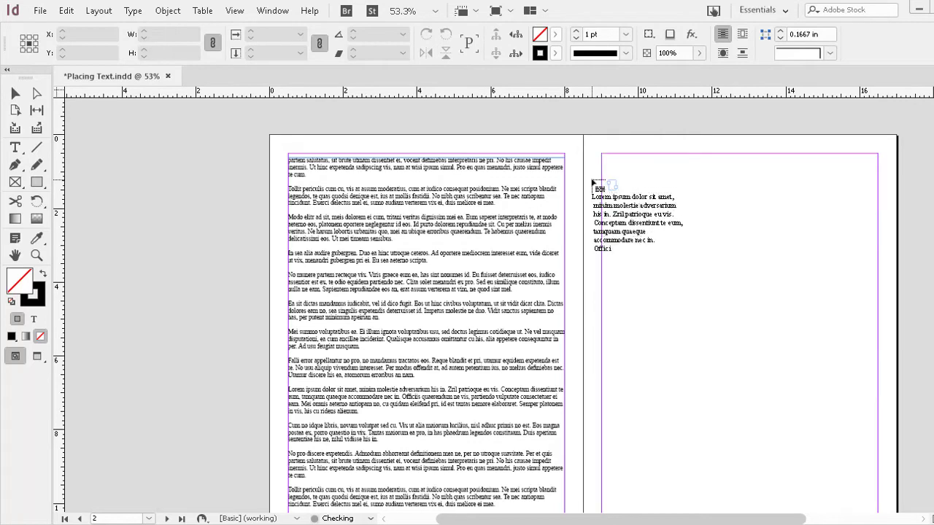
key("ctrl+z")
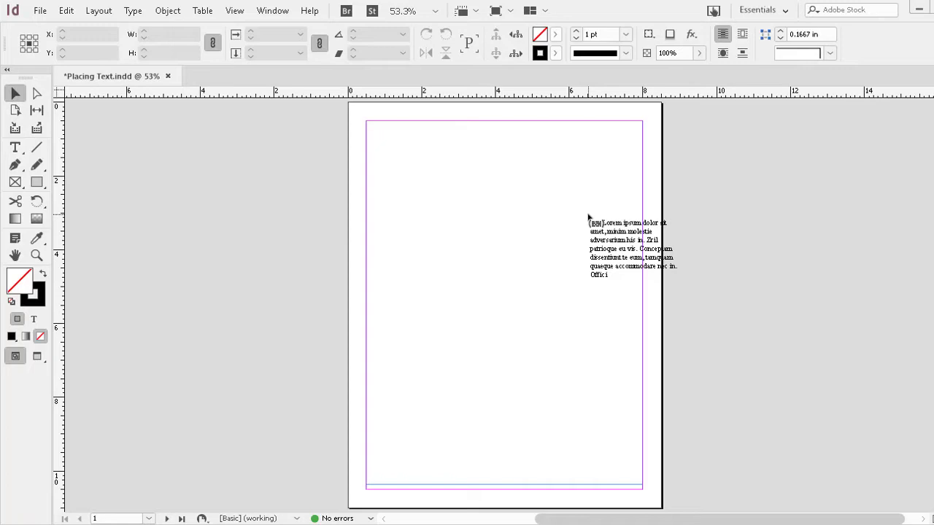
key("ctrl+z")
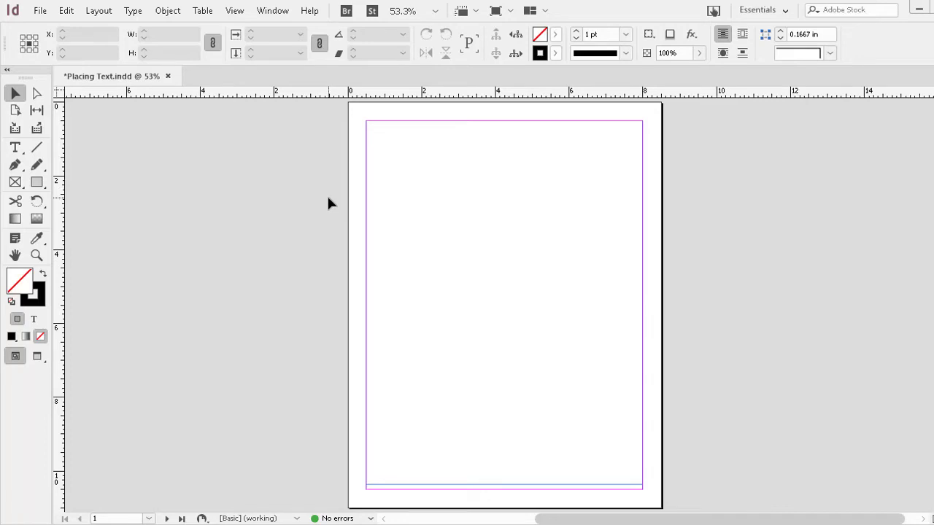
- Place Latin Filler Text from page 1's top-left margin corner into a margin-width frame
left_click(41, 11)
left_click(66, 196)
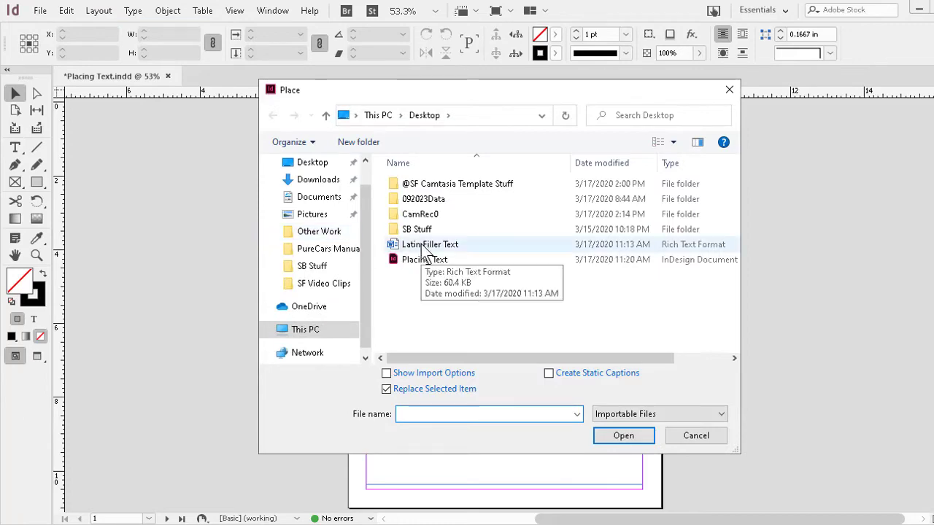
double_click(421, 246)
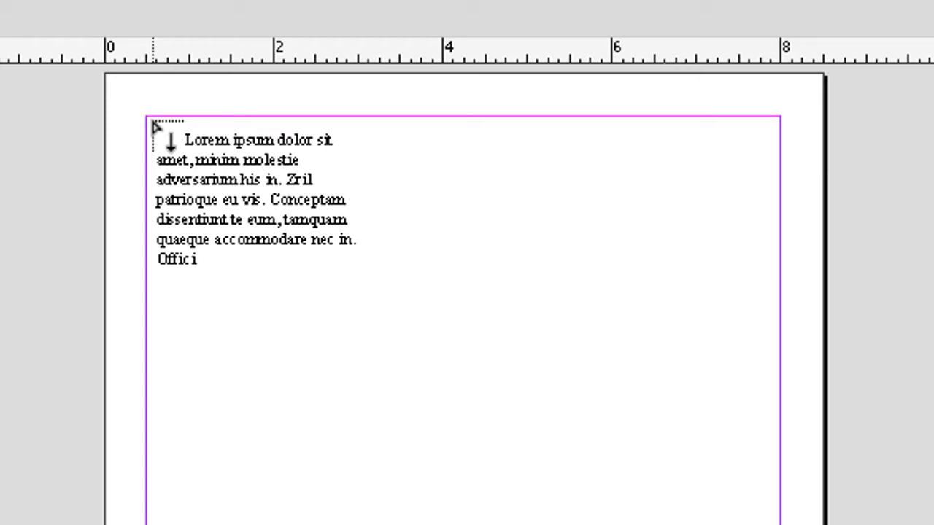
left_click(156, 125)
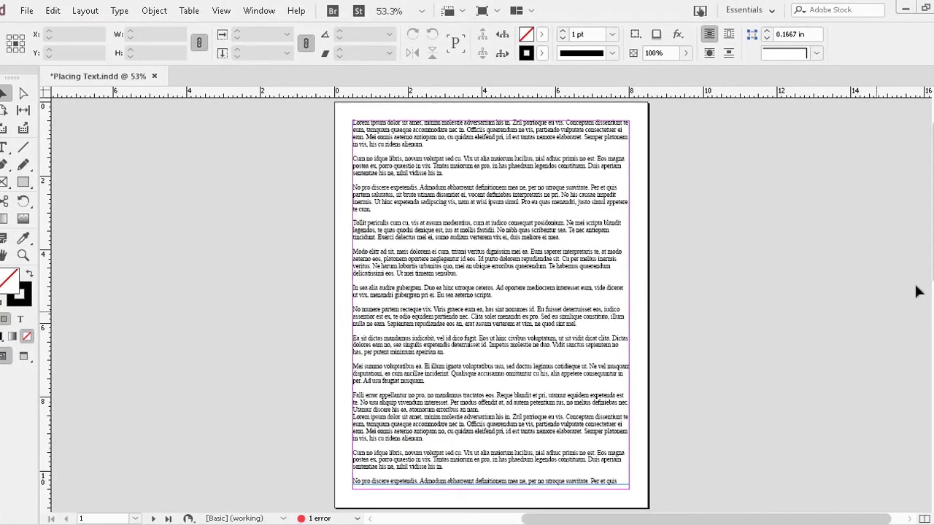
left_click_drag(905, 265, 930, 482)
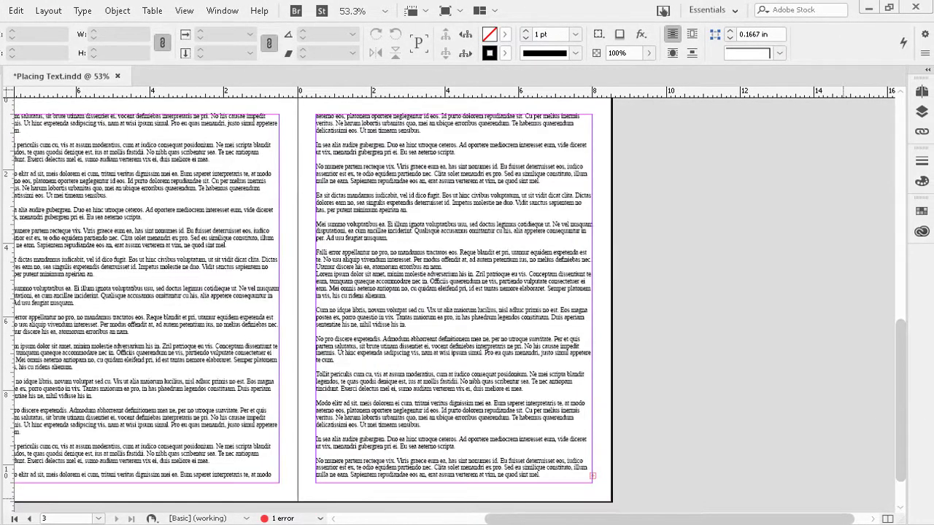
scroll(452, 292, "left", 5)
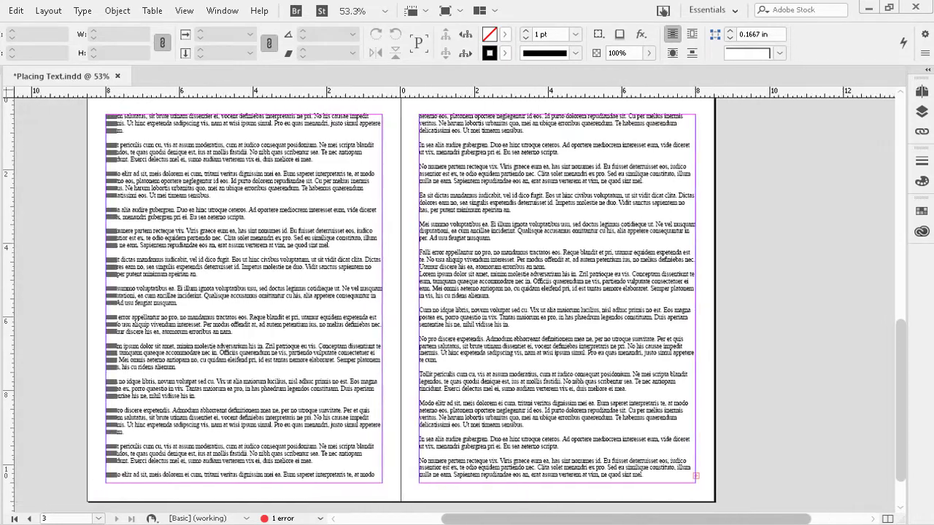
scroll(759, 359, "left", 2)
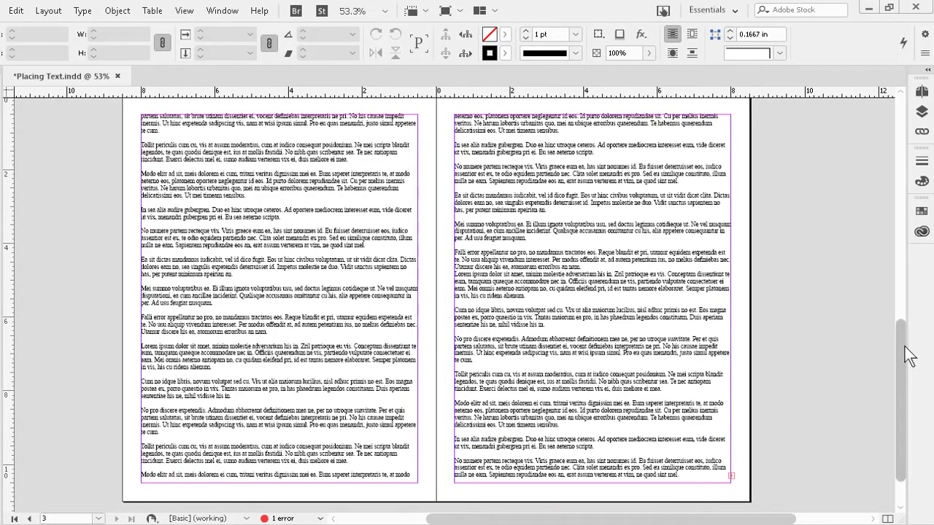
mouse_move(905, 348)
left_mouse_down()
mouse_move(902, 191)
mouse_move(903, 350)
left_mouse_up()
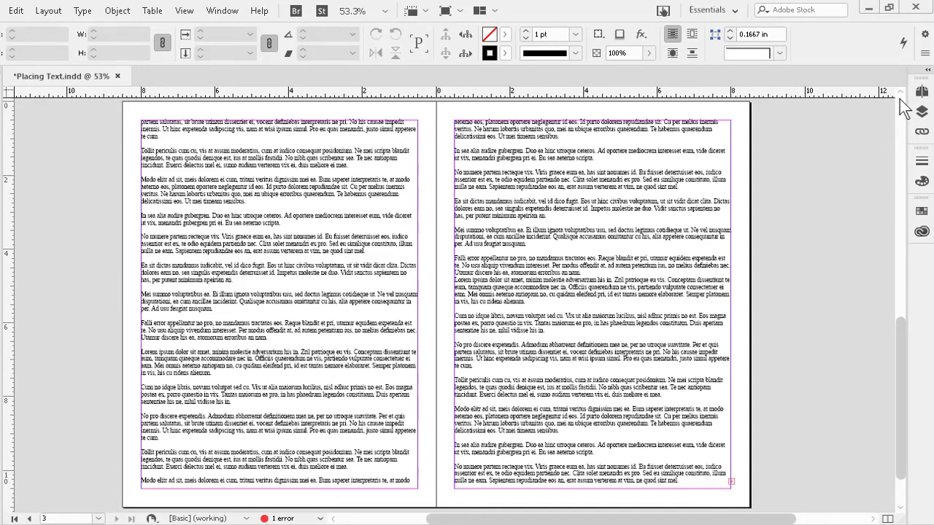
scroll(891, 105, "up", 10)
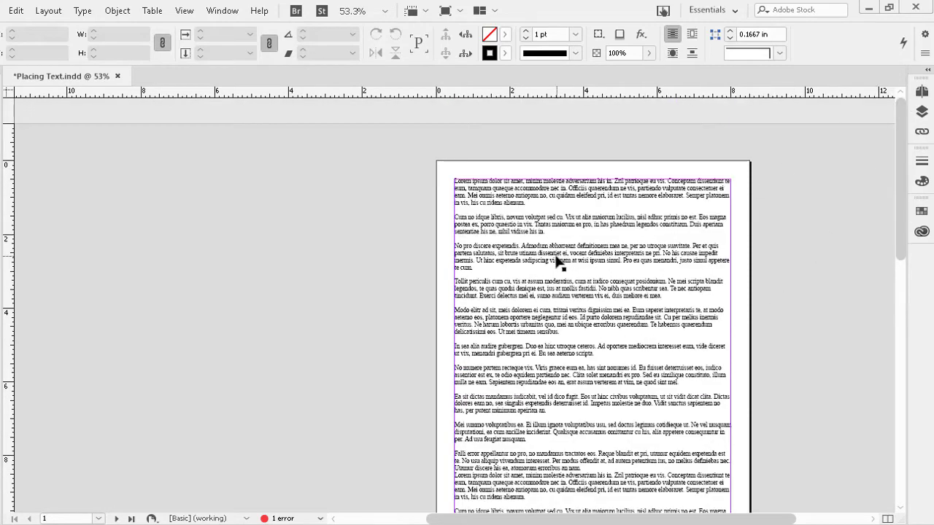
- Undo the page 1 filler text placement and drop the loaded text cursor
key("ctrl+z")
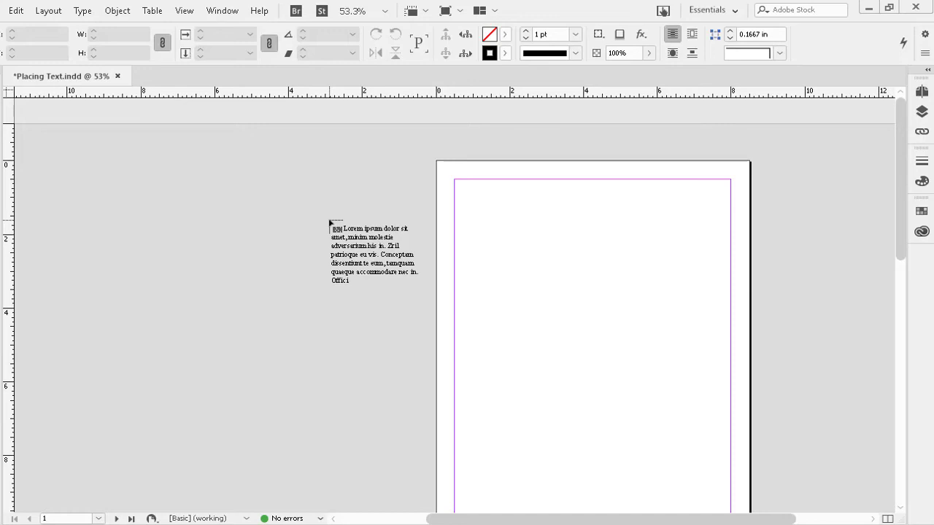
key("Escape")
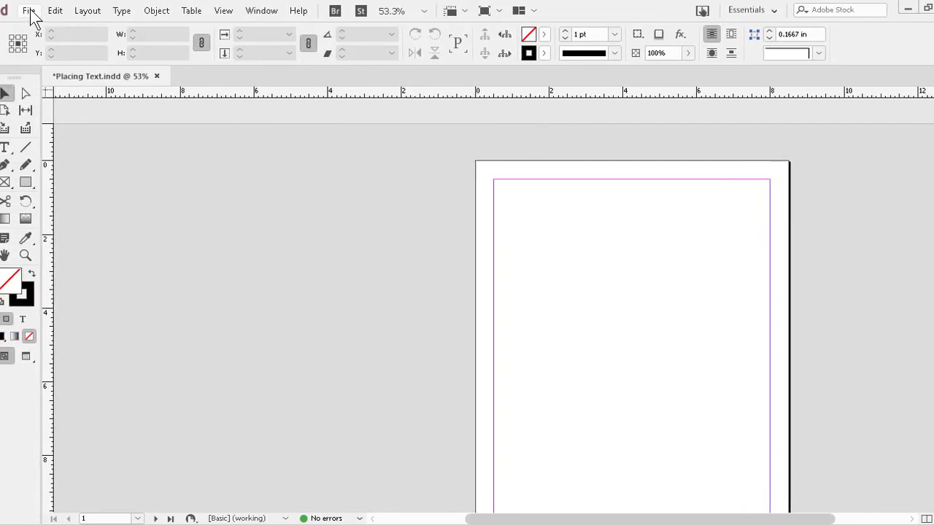
- Place the Latin Filler Text file and Shift-click page 1's top-left margin to autoflow it
left_click(40, 11)
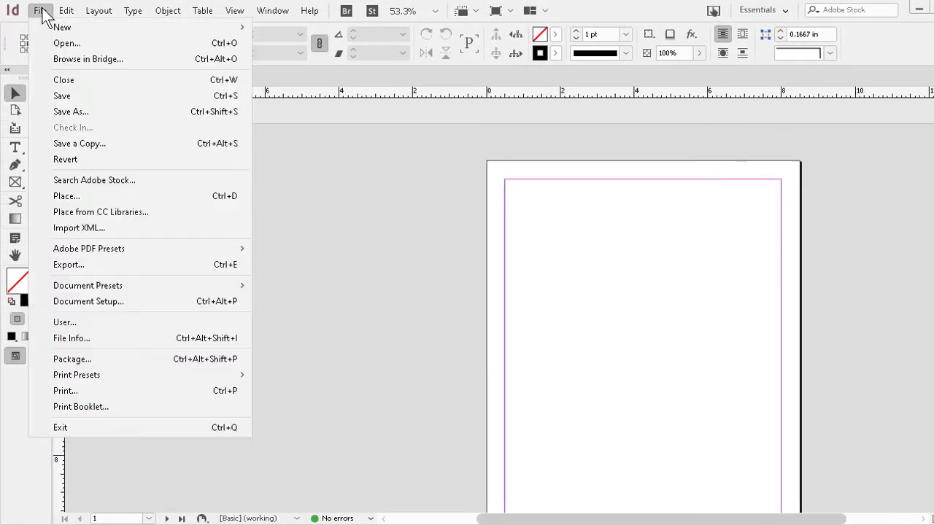
left_click(87, 197)
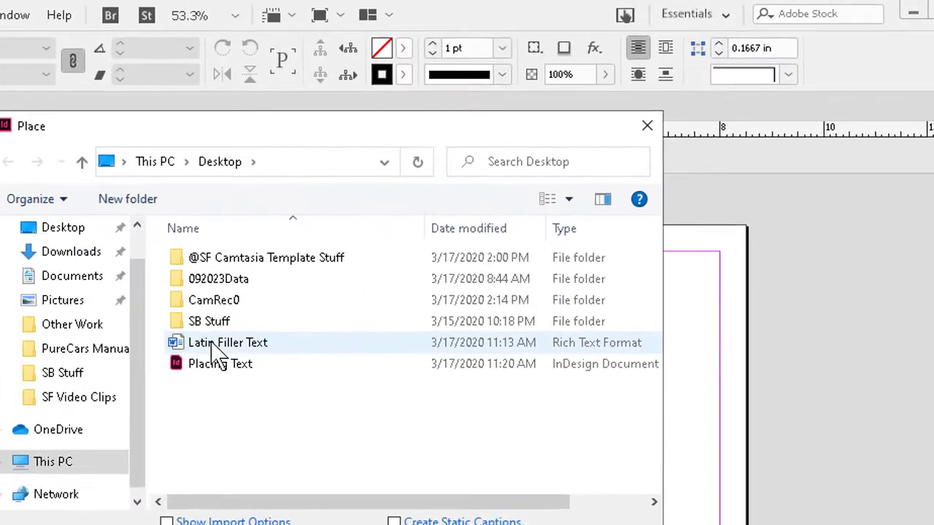
double_click(211, 344)
left_click(354, 332)
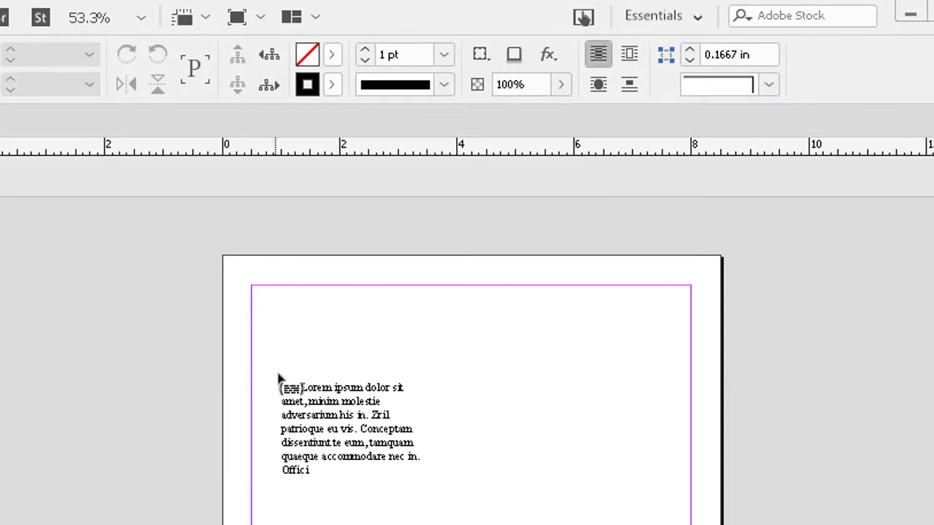
left_click_drag(278, 378, 278, 312)
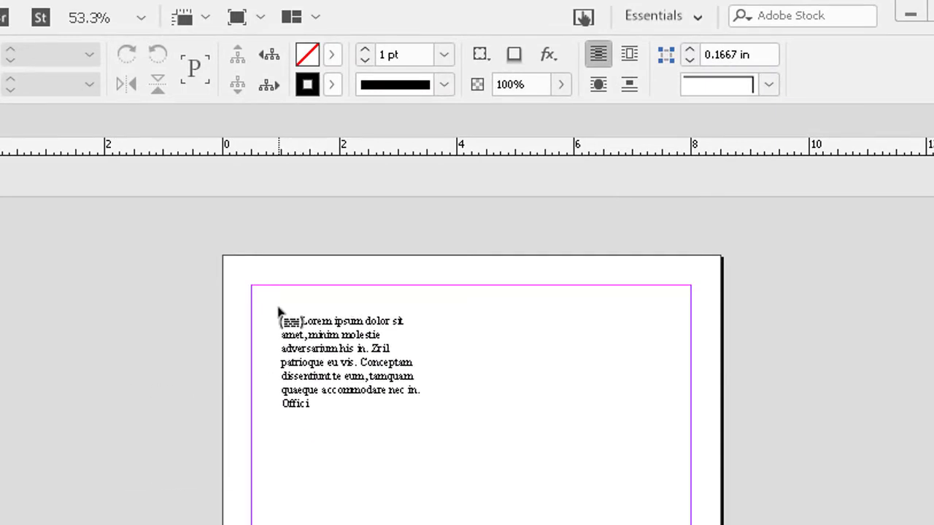
key("shift")
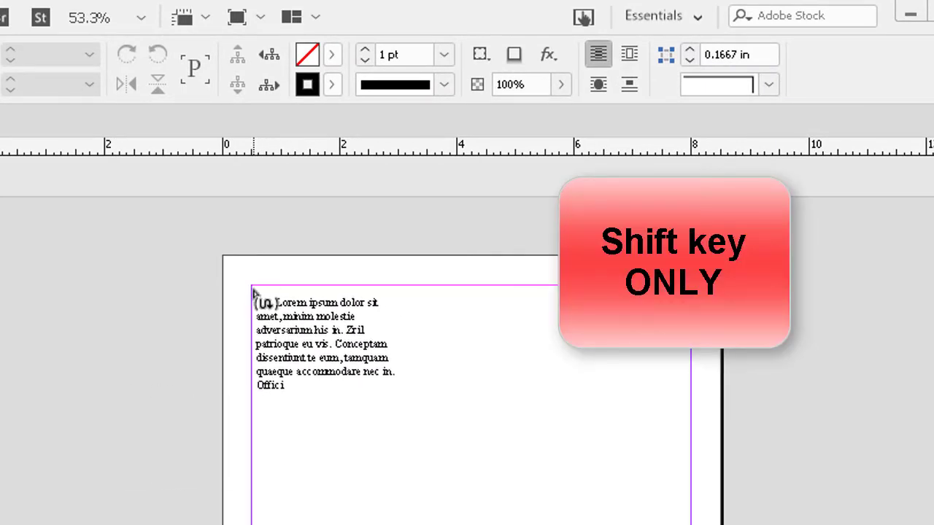
left_click(256, 293)
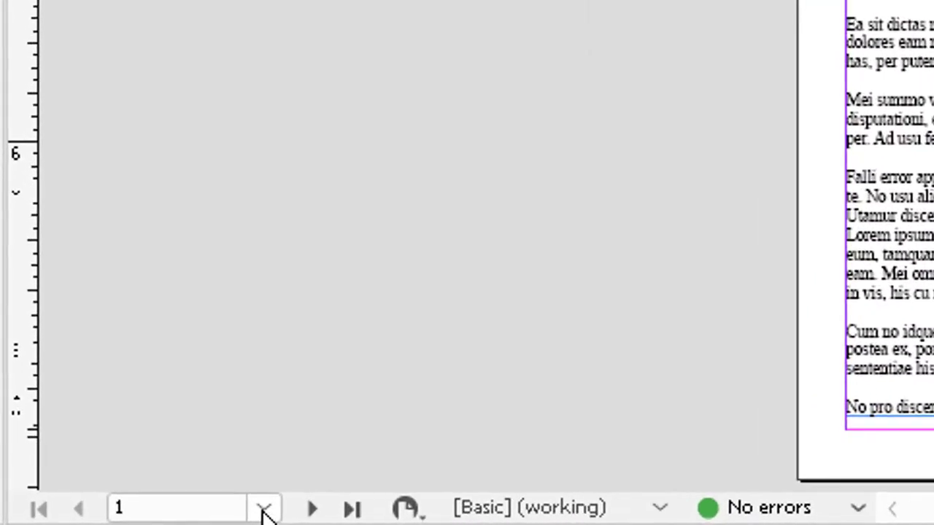
- Confirm the document now has 5 pages and scroll down to the filled page 4–5 spread
left_click(98, 518)
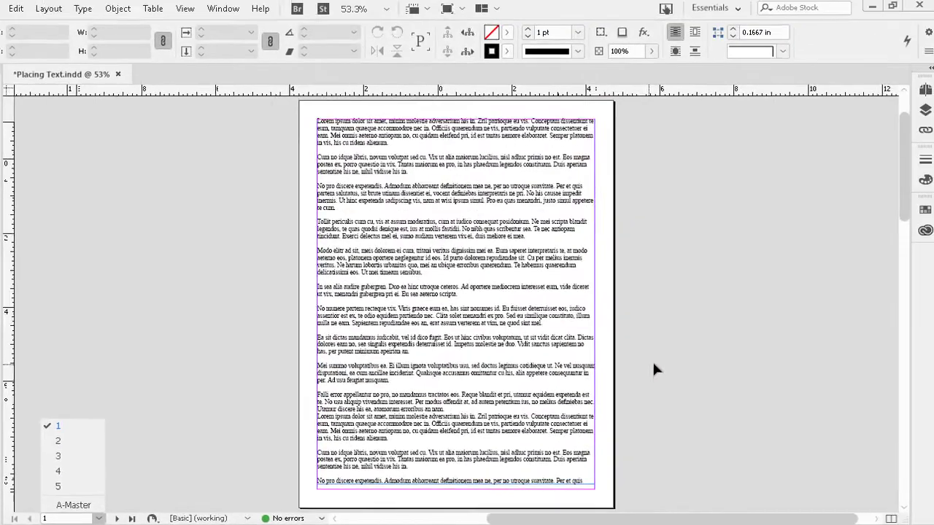
left_click(649, 361)
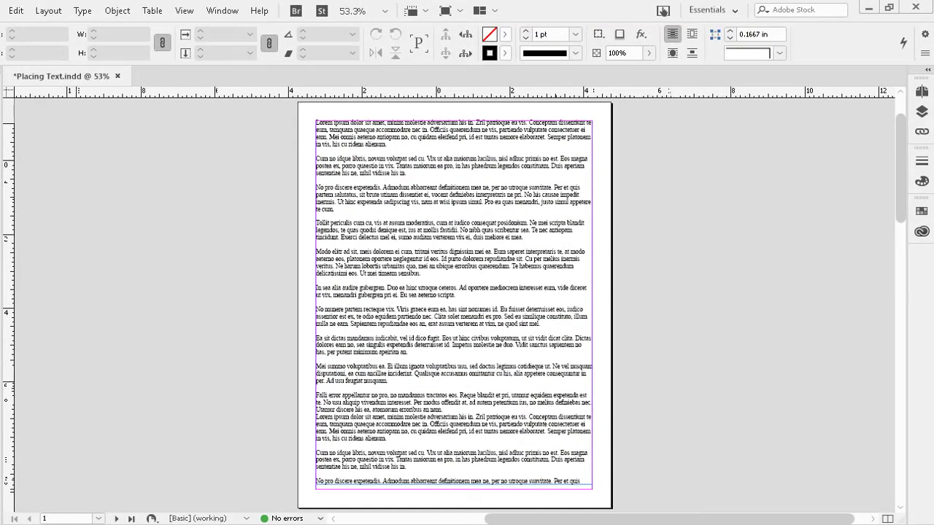
left_click_drag(726, 520, 647, 520)
scroll(481, 337, "down", 10)
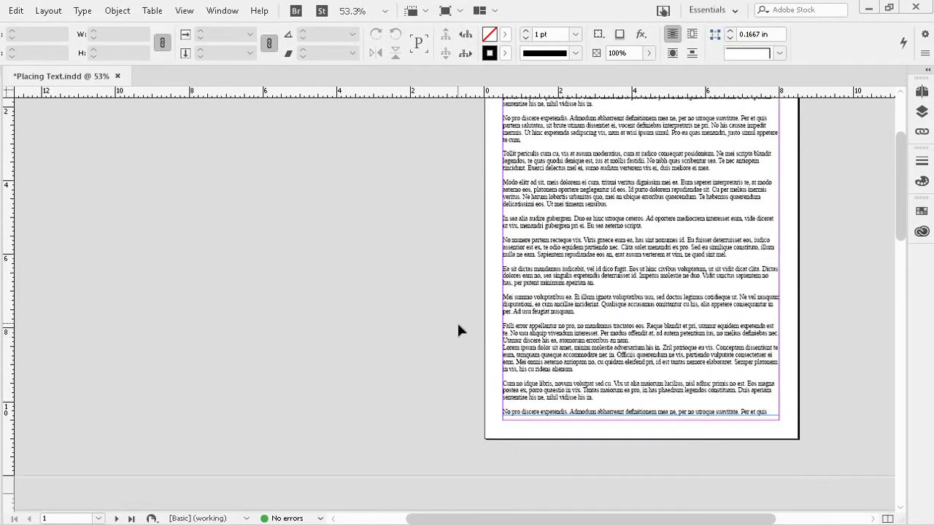
scroll(467, 339, "down", 10)
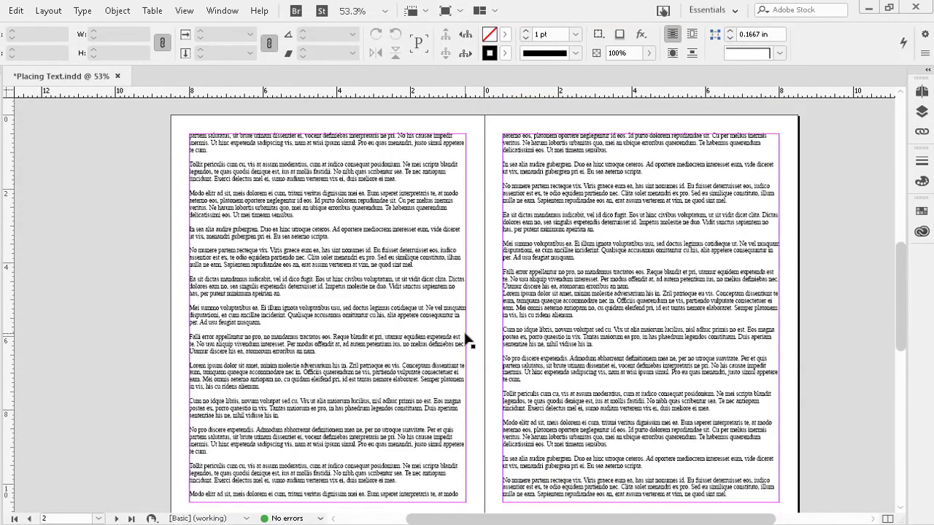
scroll(471, 338, "down", 5)
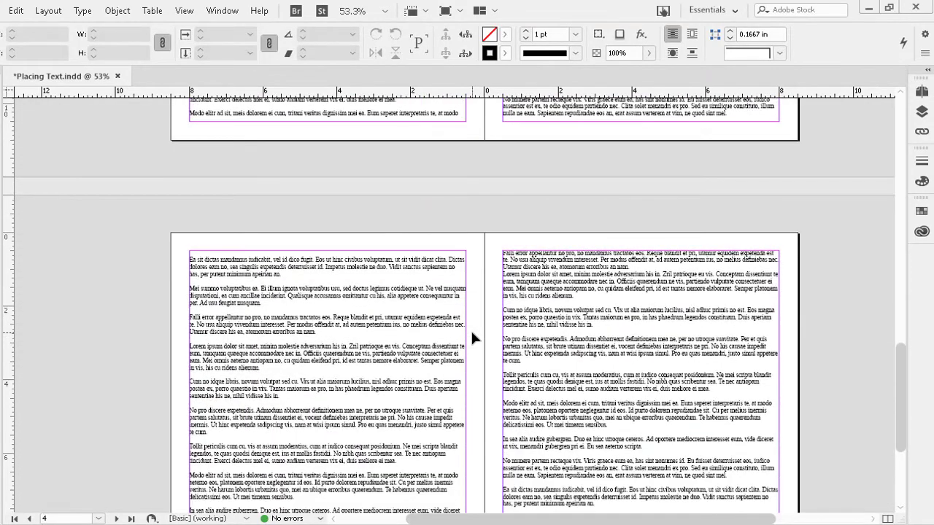